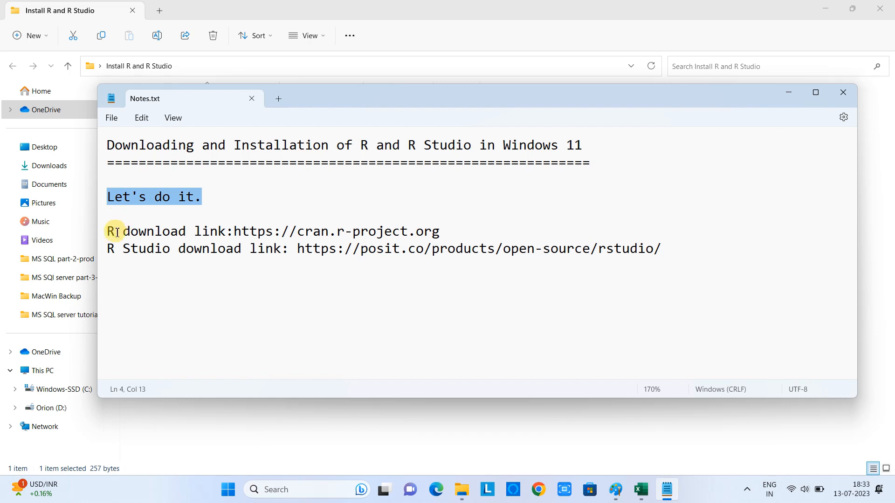
left_click_drag(104, 232, 344, 230)
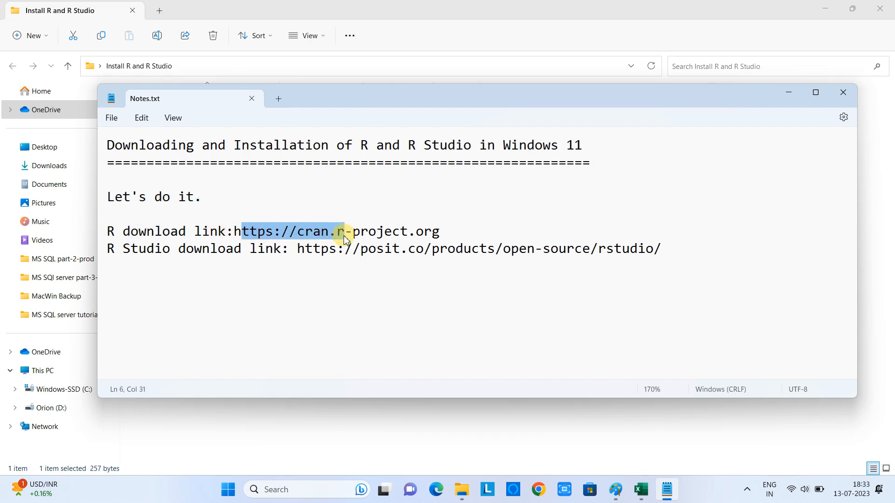
left_click(344, 231)
left_click_drag(246, 231, 439, 232)
key("ctrl+c")
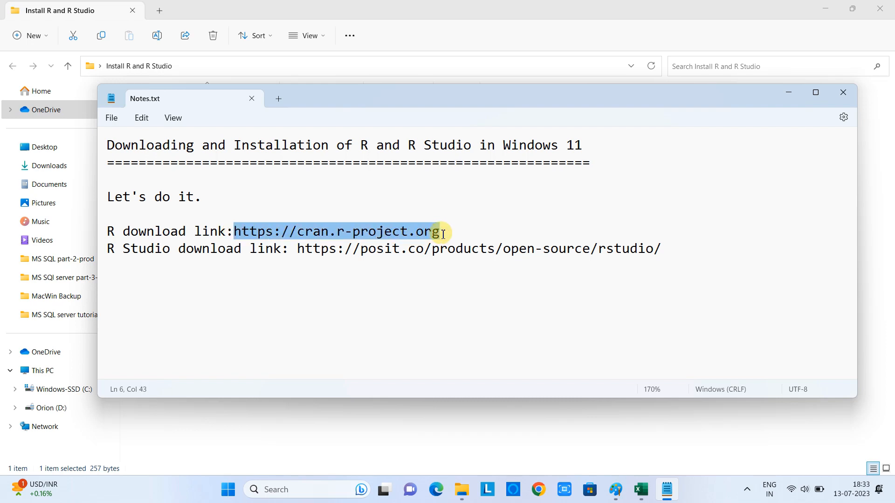
left_click_drag(239, 250, 124, 249)
left_click(341, 230)
left_click_drag(236, 230, 425, 226)
- Switch to Chrome and open the copied address cran.r-project.org
left_click(540, 490)
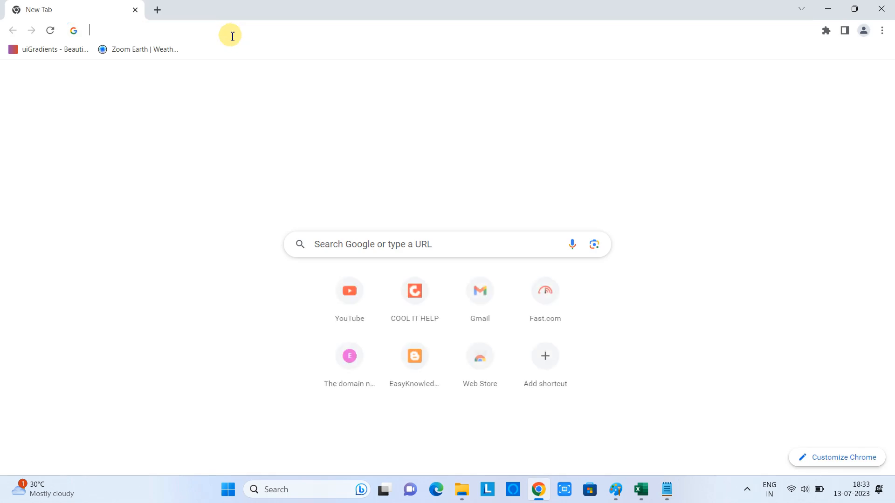
left_click(232, 31)
key("ctrl+v")
key("Return")
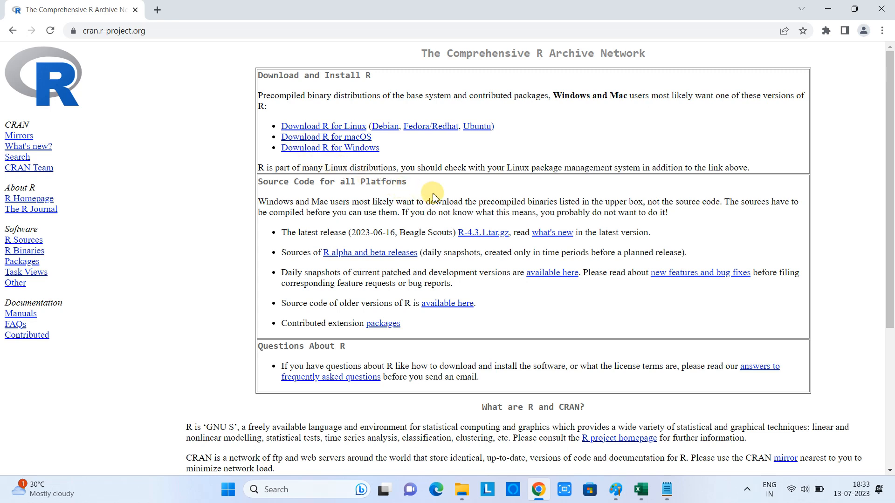
- Download the R-4.3.1 for Windows installer from the page for installing R for the first time
left_click(338, 149)
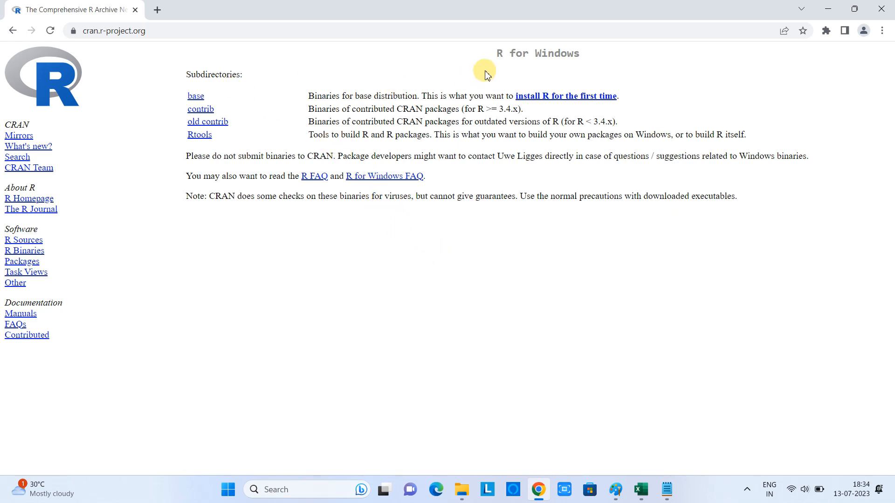
left_click_drag(496, 53, 582, 53)
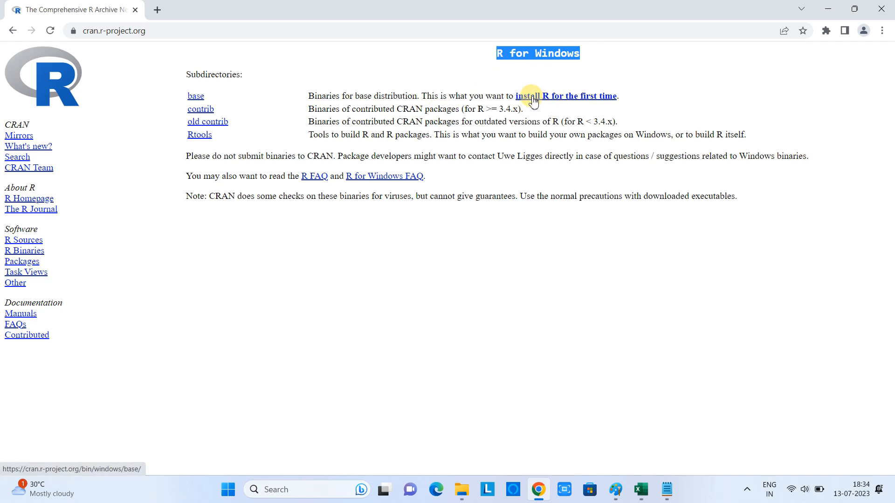
left_click(571, 96)
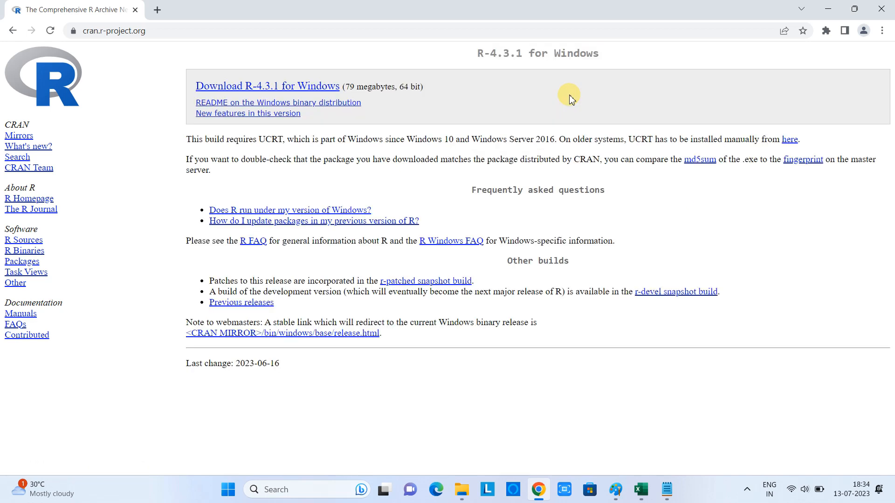
left_click(289, 89)
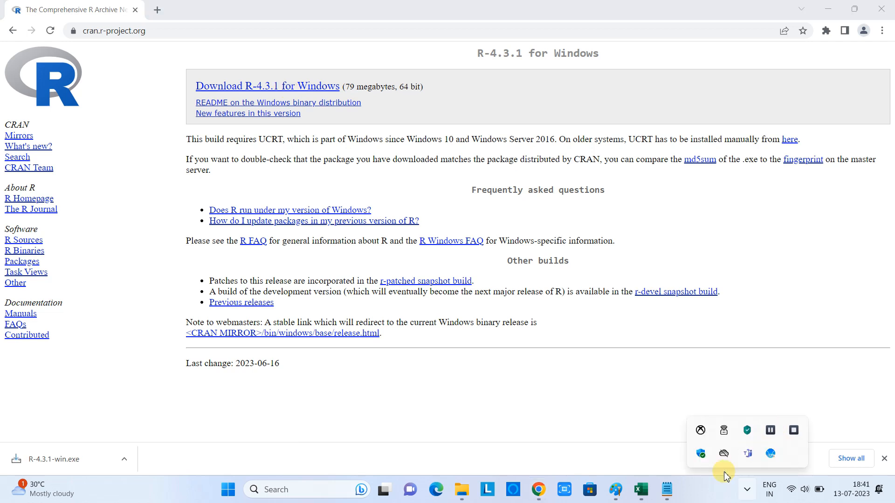
- Run the downloaded R-4.3.1-win.exe, allow it to make changes and accept English as the setup language
left_click(717, 489)
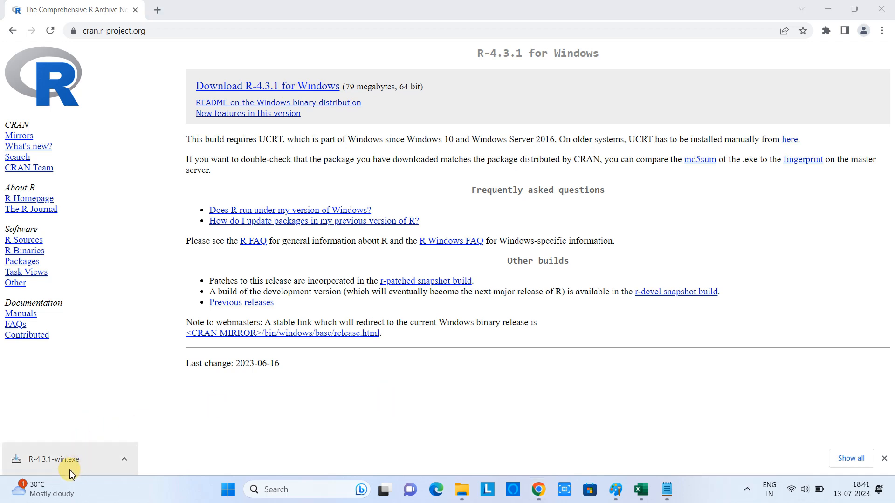
left_click(56, 459)
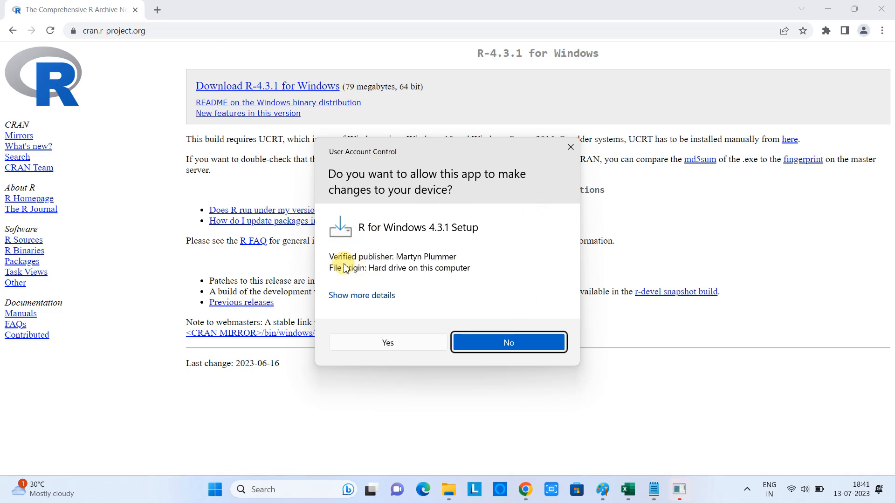
left_click(399, 343)
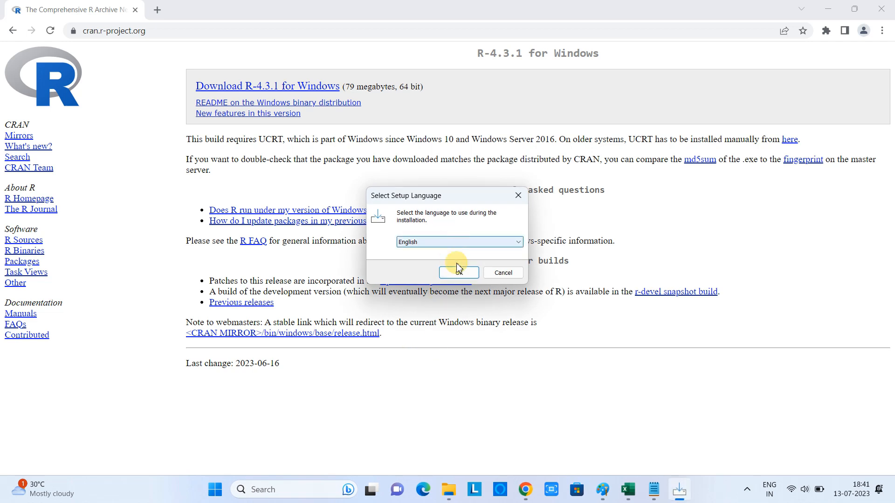
left_click(458, 273)
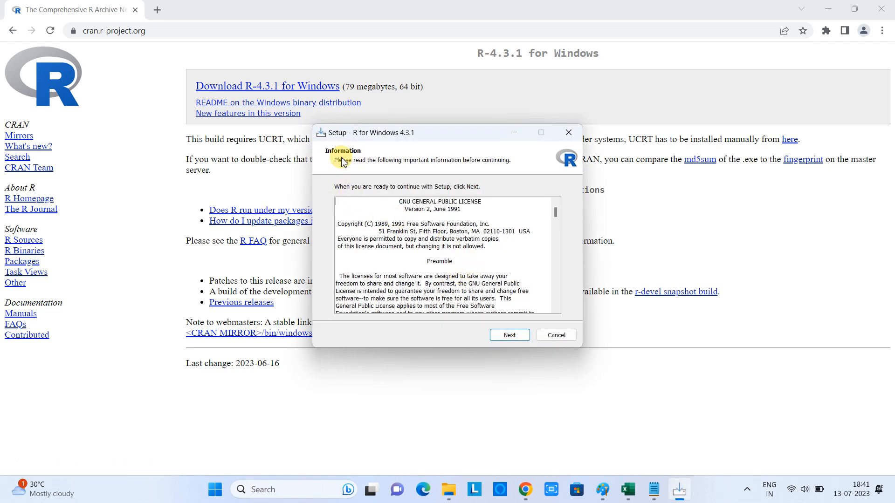
- Proceed past the GNU General Public License and keep C:\Program Files\R\R-4.3.1 as the destination folder
left_click_drag(398, 202, 508, 200)
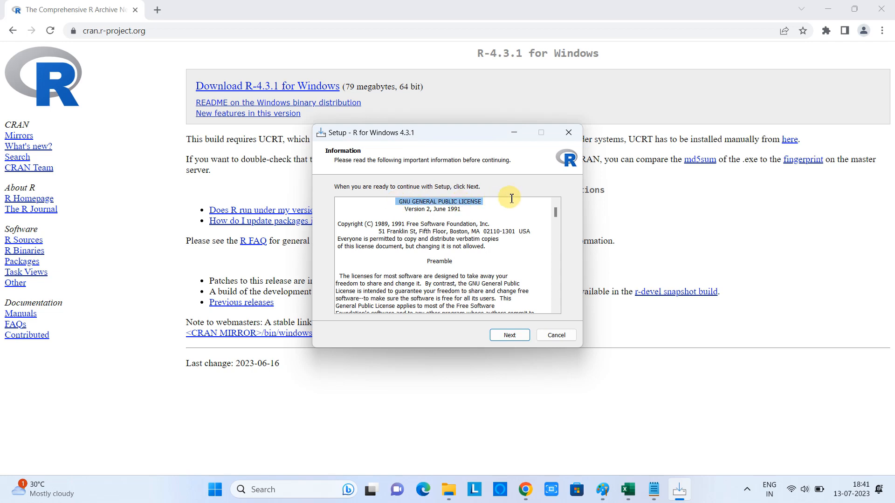
left_click(512, 337)
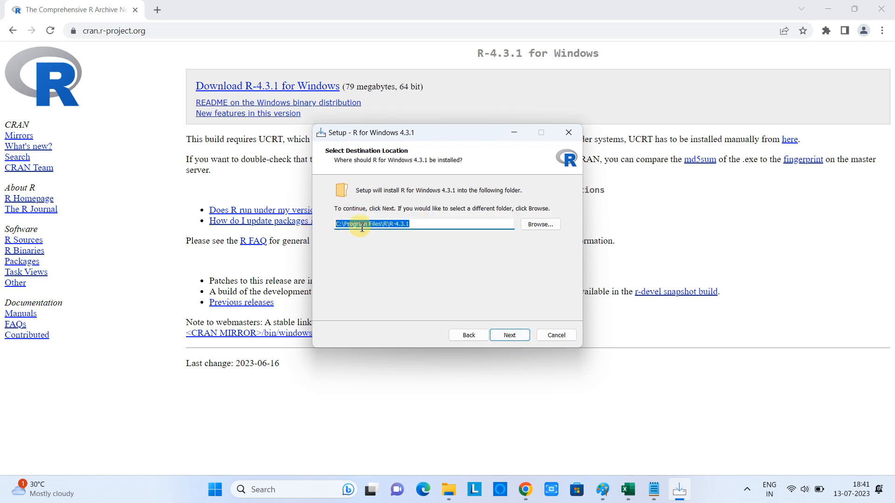
left_click(539, 226)
left_click(533, 142)
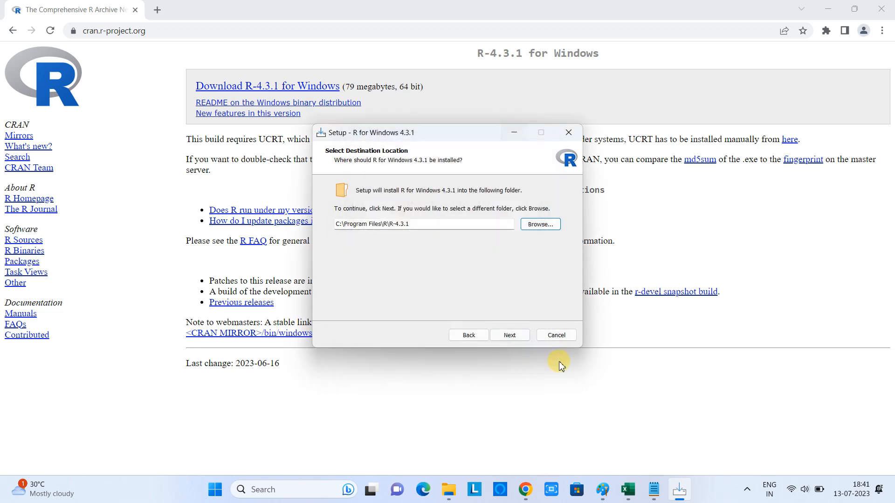
left_click(510, 336)
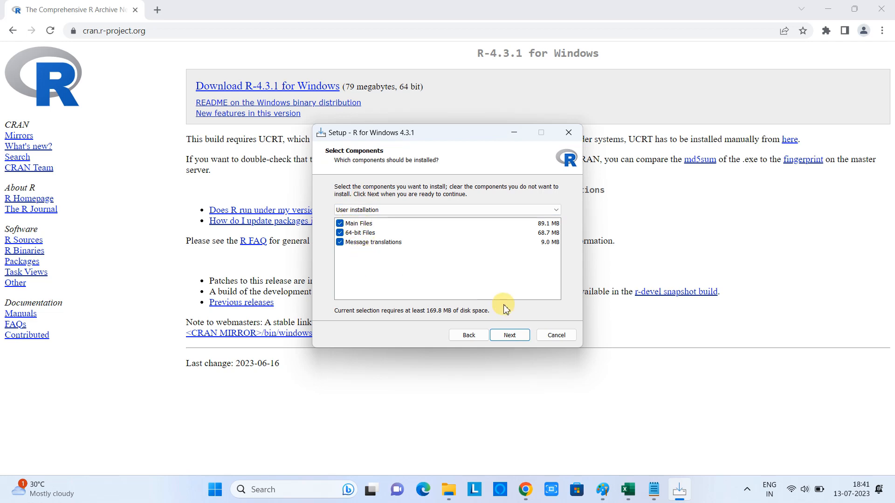
- Accept the default User installation components, startup options and Start Menu folder R
left_click(509, 336)
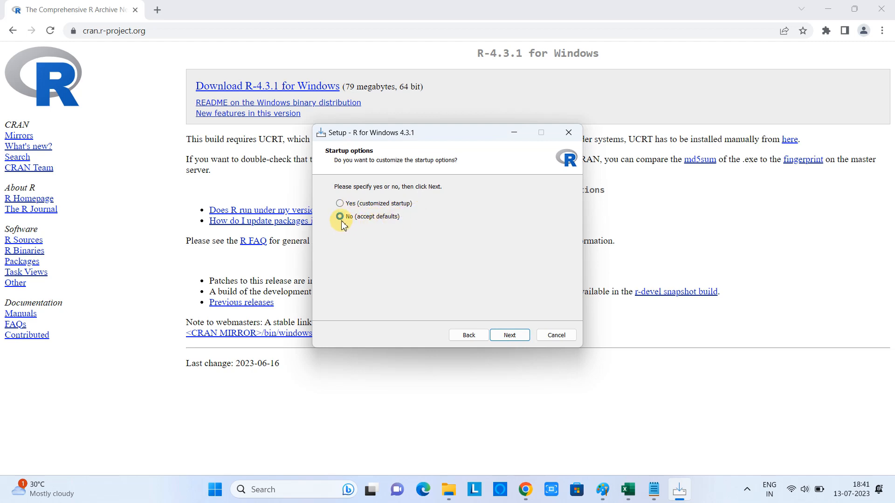
left_click(514, 336)
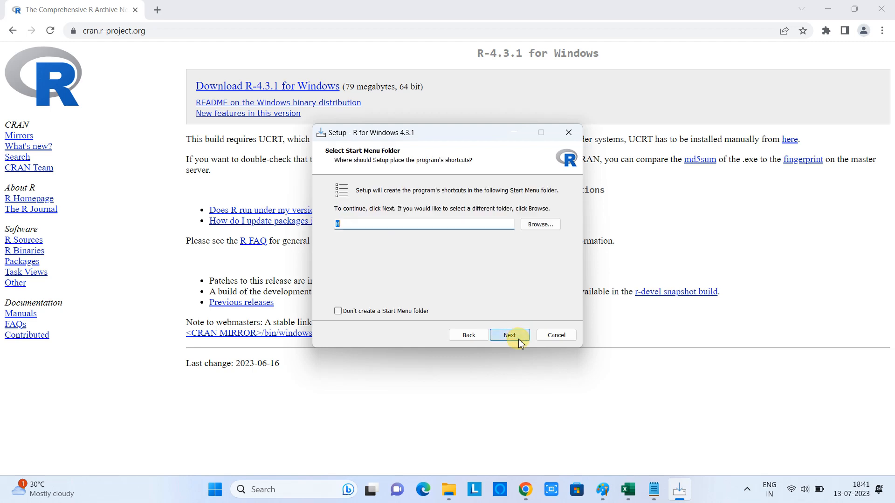
double_click(350, 224)
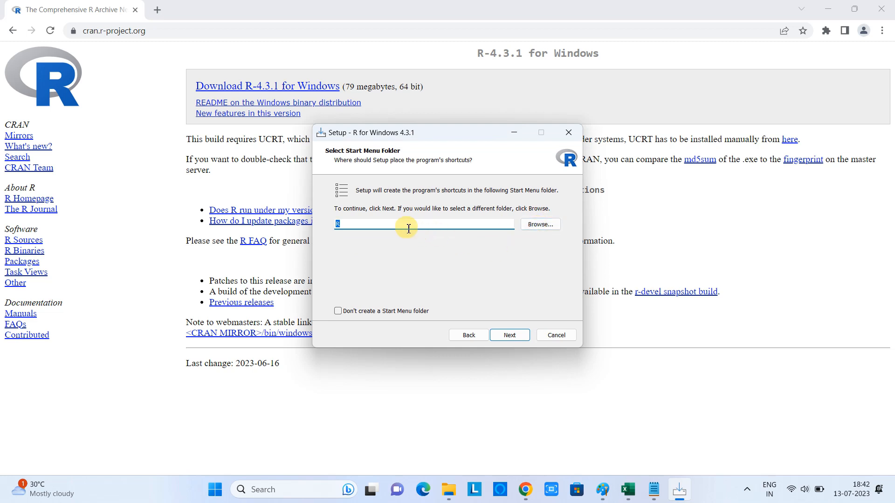
left_click(380, 224)
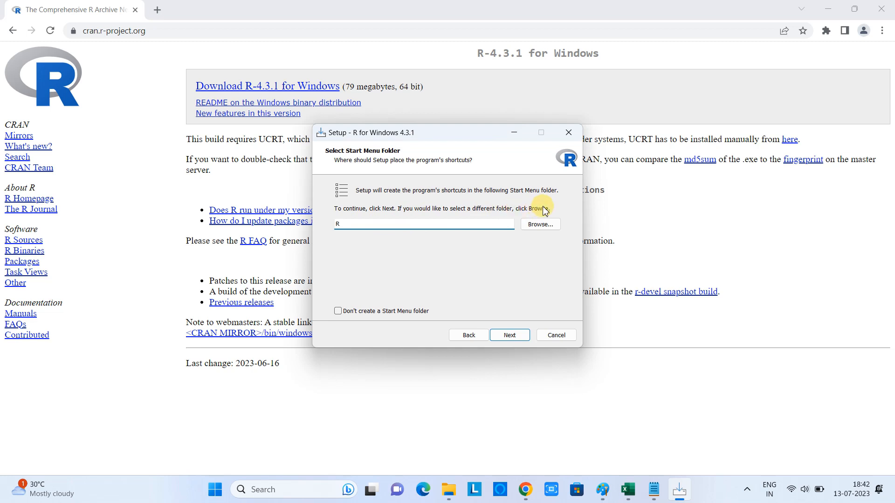
left_click(509, 335)
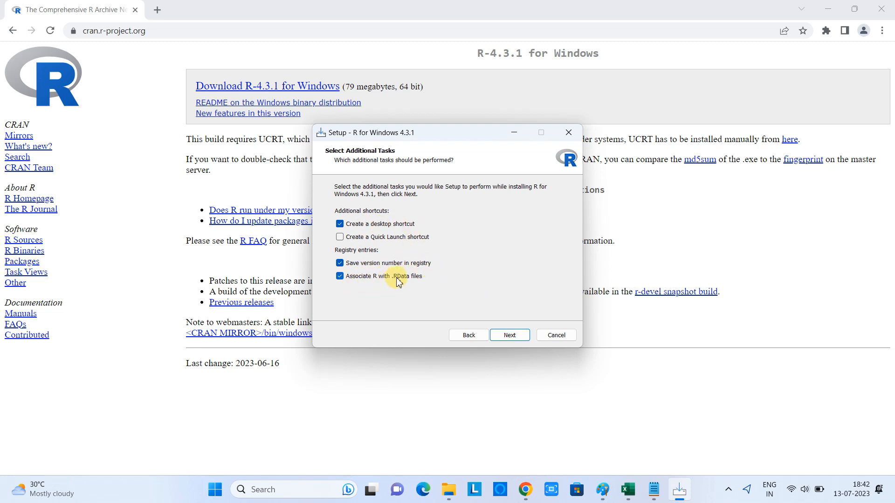
- Install R with the desktop shortcut, registry version number and .RData association selected, and finish the setup wizard
left_click(510, 335)
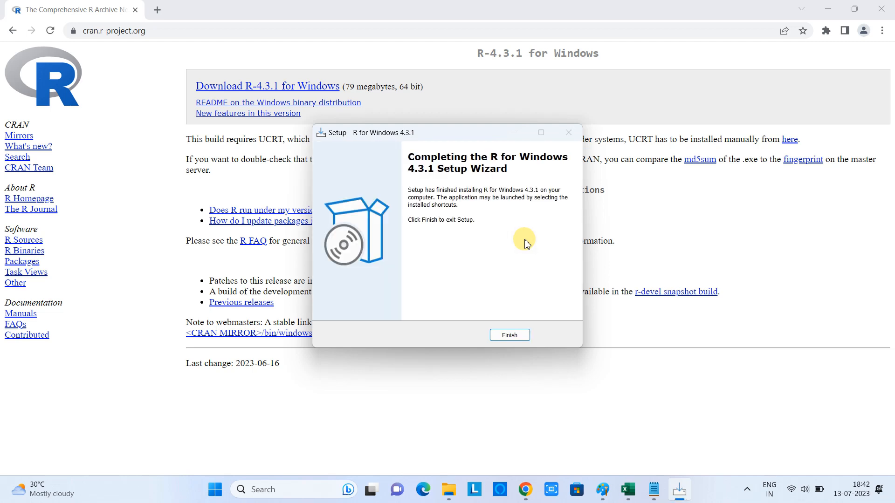
left_click(511, 334)
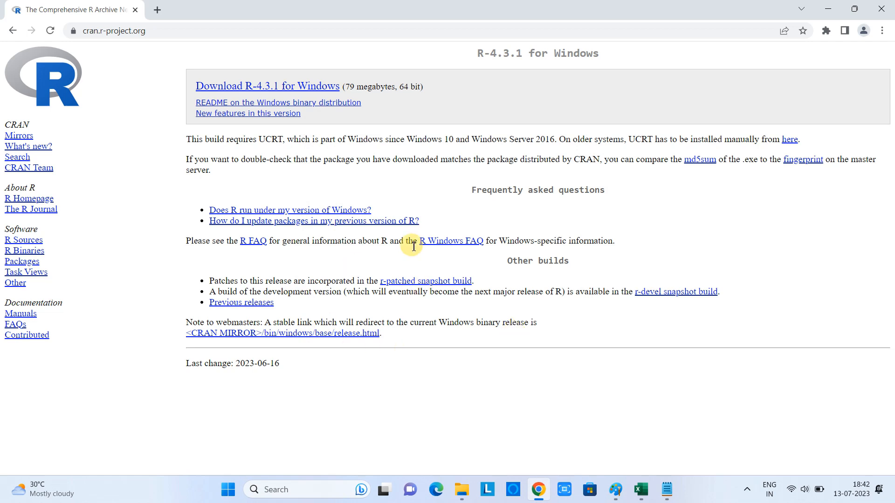
left_click(666, 489)
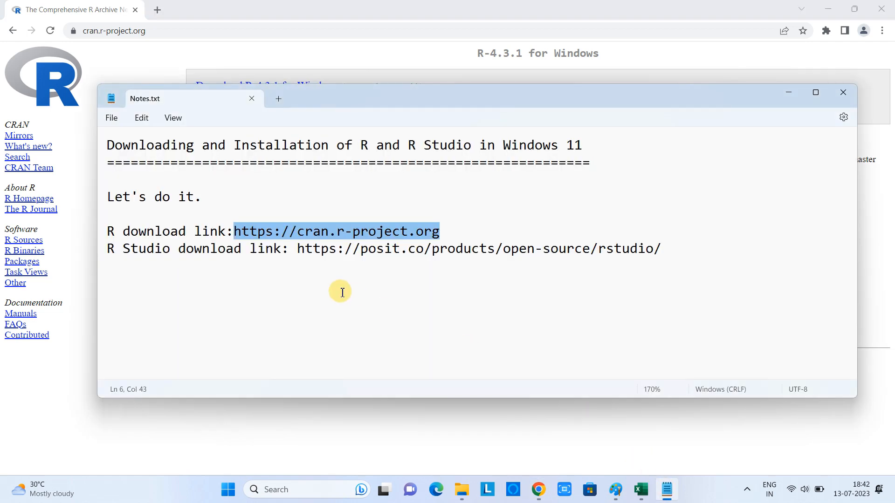
triple_click(109, 230)
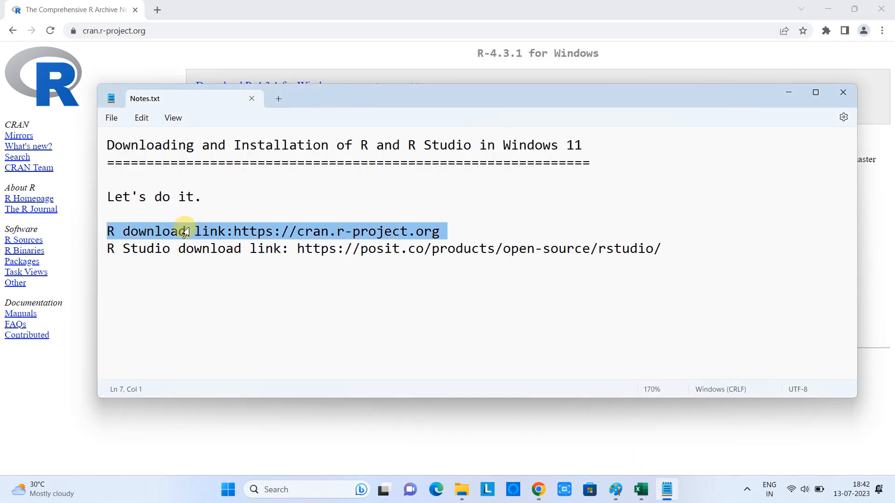
left_click_drag(185, 232, 103, 233)
left_click(112, 253)
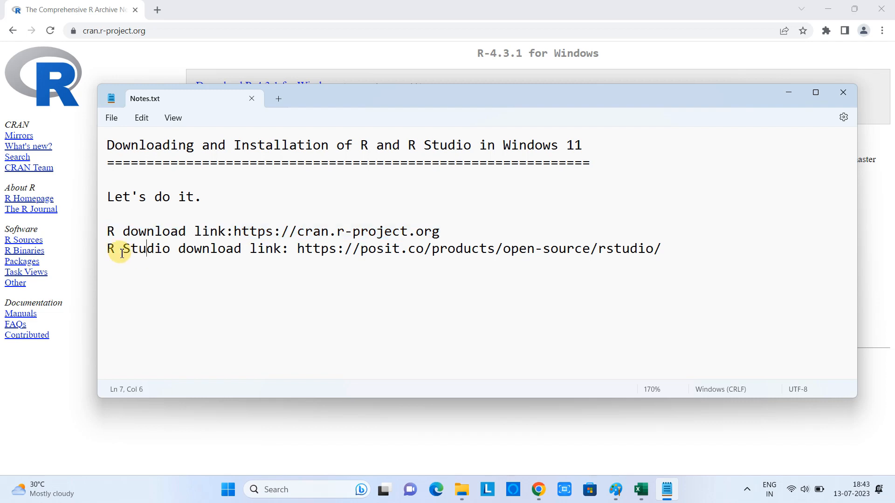
triple_click(110, 254)
left_click(246, 248)
left_click_drag(246, 248, 112, 250)
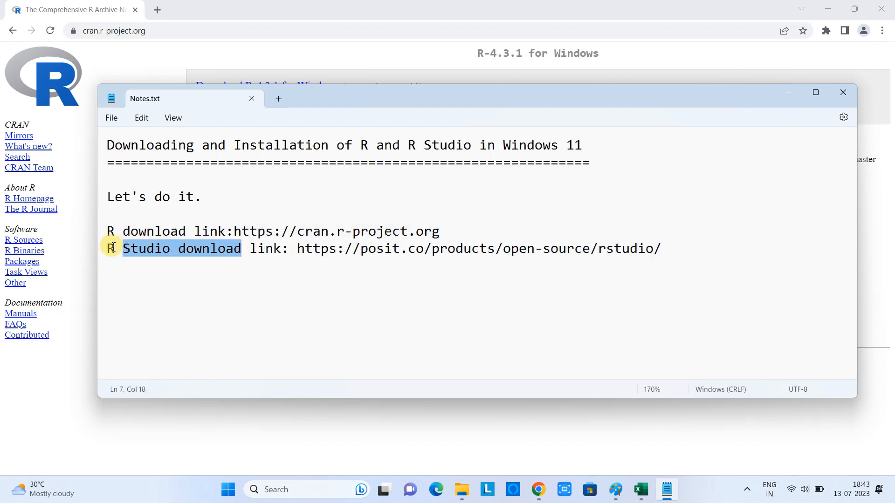
left_click_drag(299, 250, 665, 245)
key("ctrl+c")
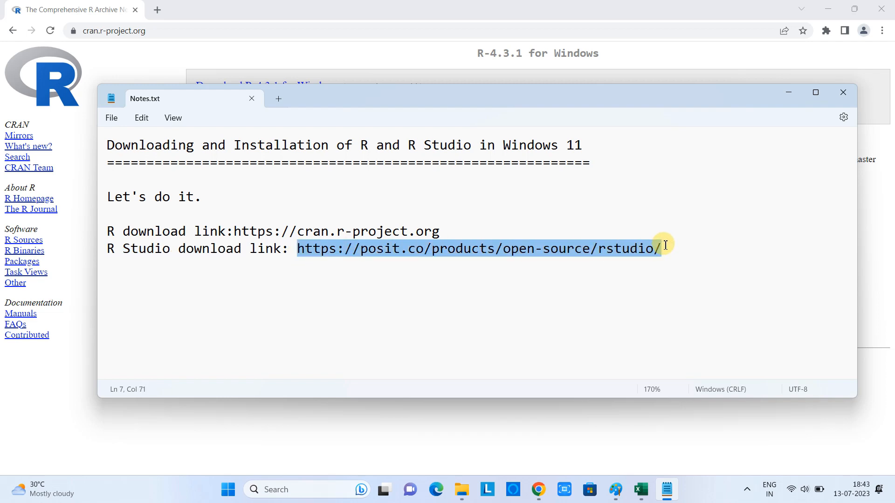
- Switch to Chrome and open the copied posit.co RStudio link in a new tab
left_click(539, 489)
left_click(163, 13)
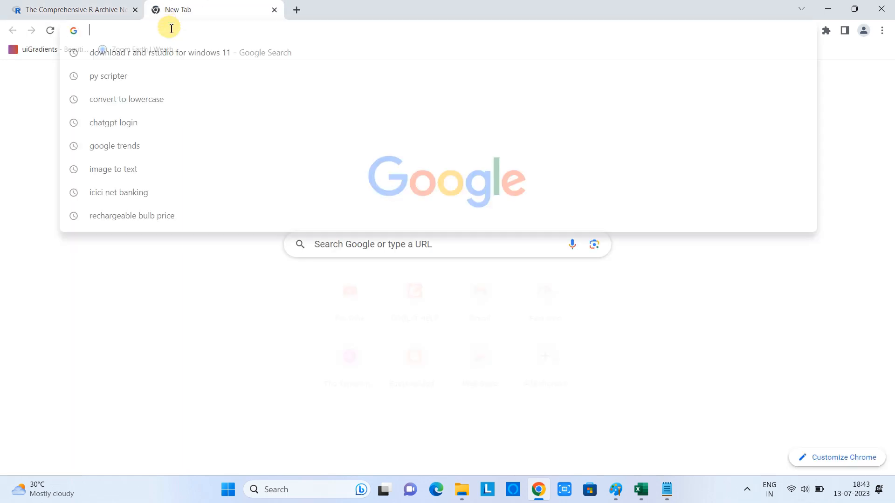
key("ctrl+v")
key("Return")
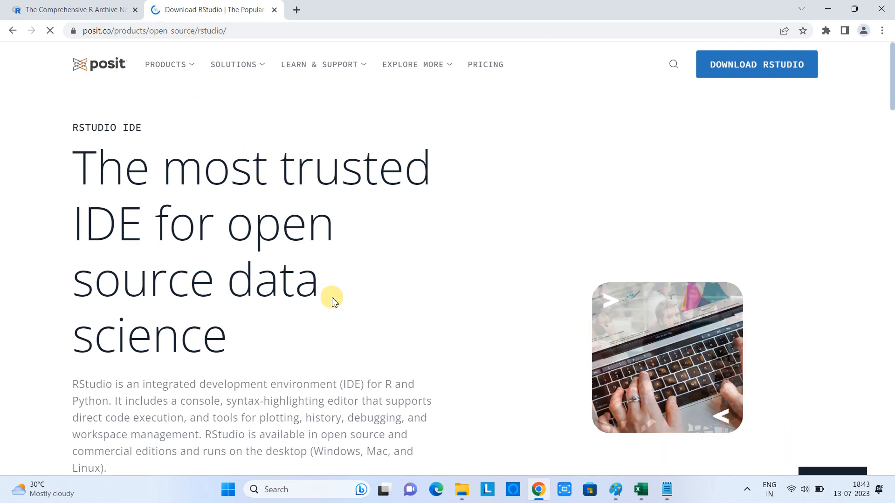
- Open the RStudio downloads page and go to the edition choices for RStudio Desktop
scroll(331, 296, "down", 5)
scroll(331, 295, "up", 5)
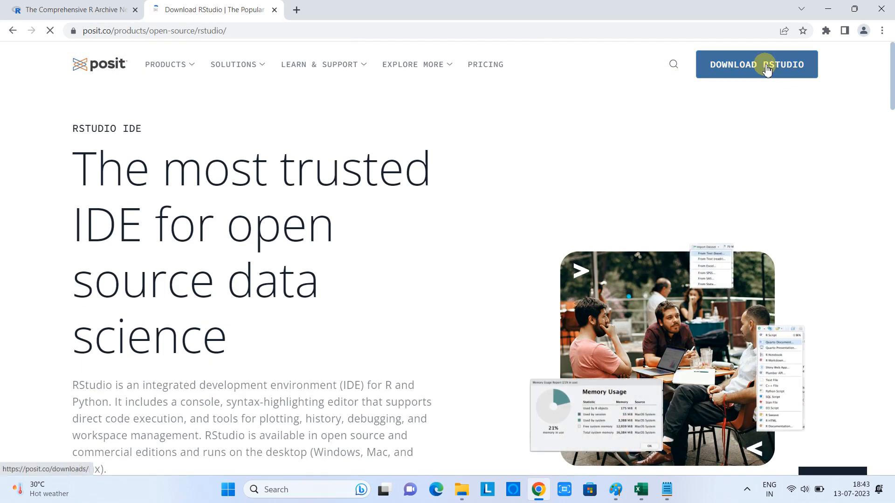
left_click(766, 64)
scroll(451, 176, "down", 5)
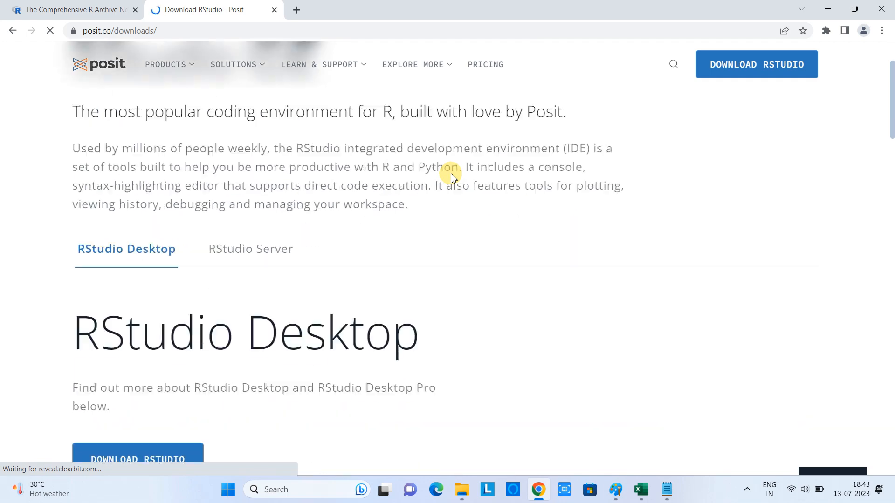
scroll(204, 312, "down", 4)
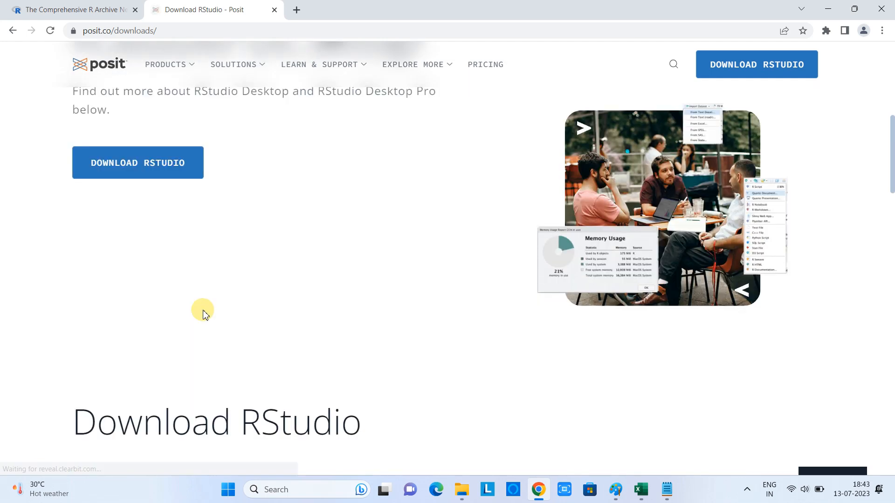
scroll(224, 294, "down", 7)
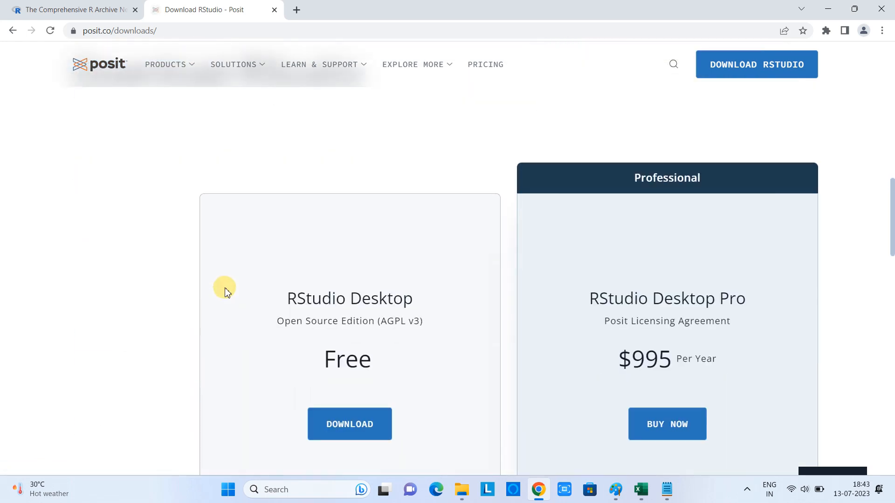
- Compare the licence and price of the RStudio Desktop and RStudio Desktop Pro editions
scroll(223, 289, "up", 3)
left_click_drag(74, 186, 339, 186)
scroll(416, 280, "down", 4)
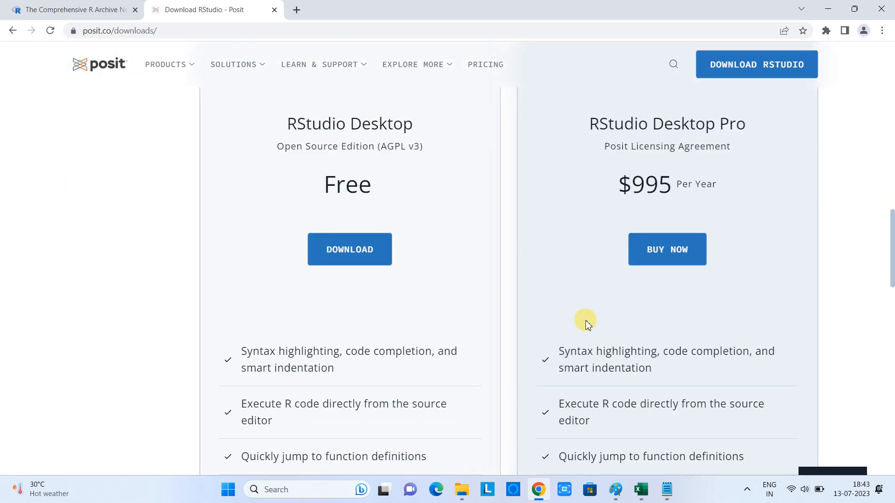
scroll(353, 240, "up", 2)
scroll(524, 276, "down", 1)
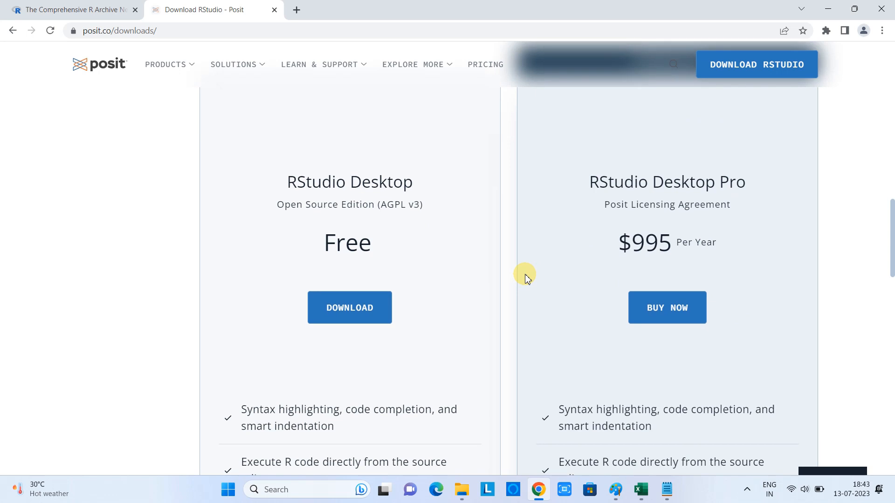
left_click_drag(590, 183, 747, 183)
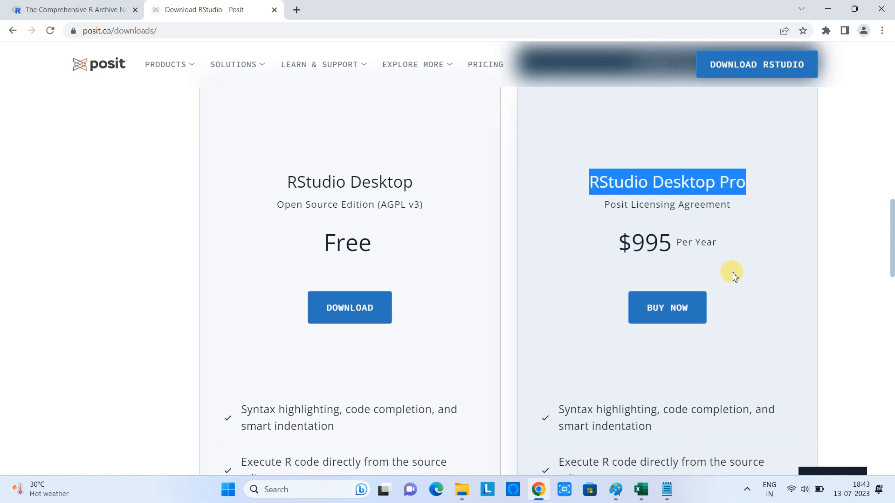
left_click_drag(632, 242, 712, 242)
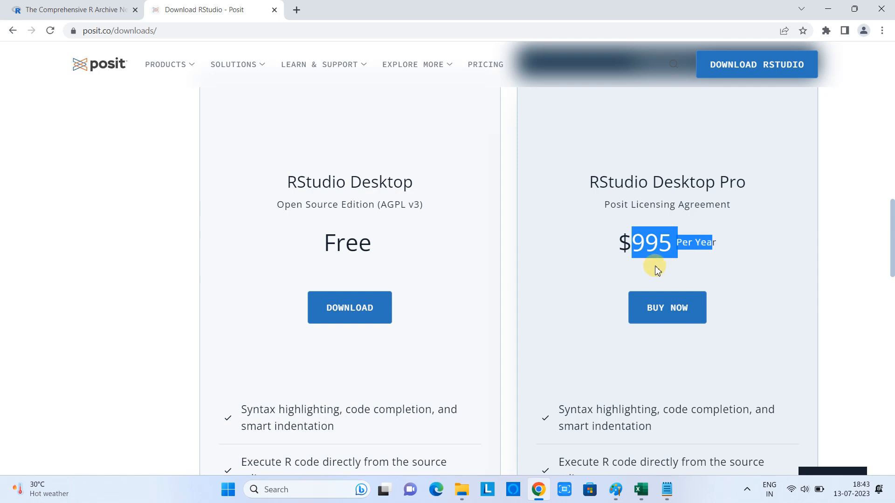
left_click(656, 270)
left_click_drag(617, 242, 673, 242)
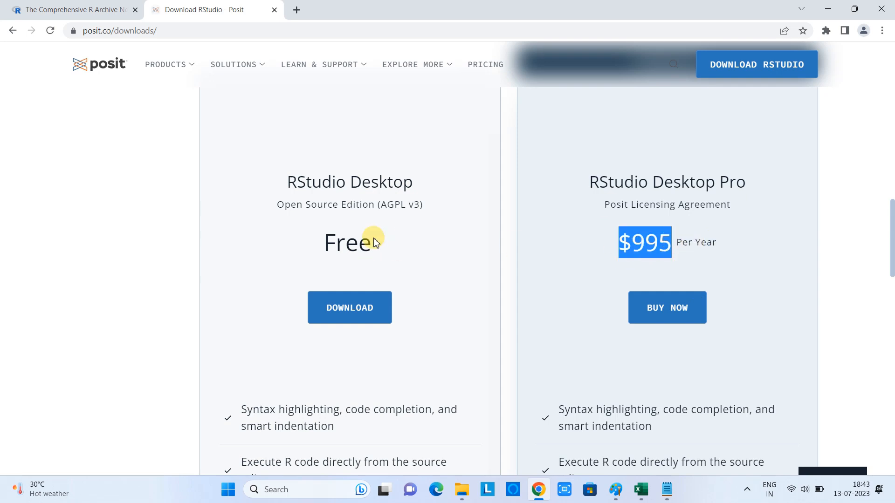
left_click_drag(285, 181, 414, 182)
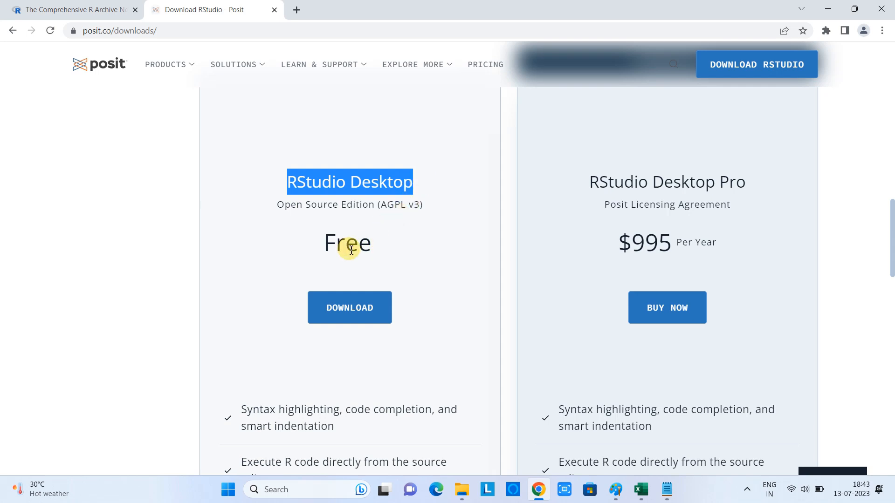
left_click_drag(277, 206, 425, 205)
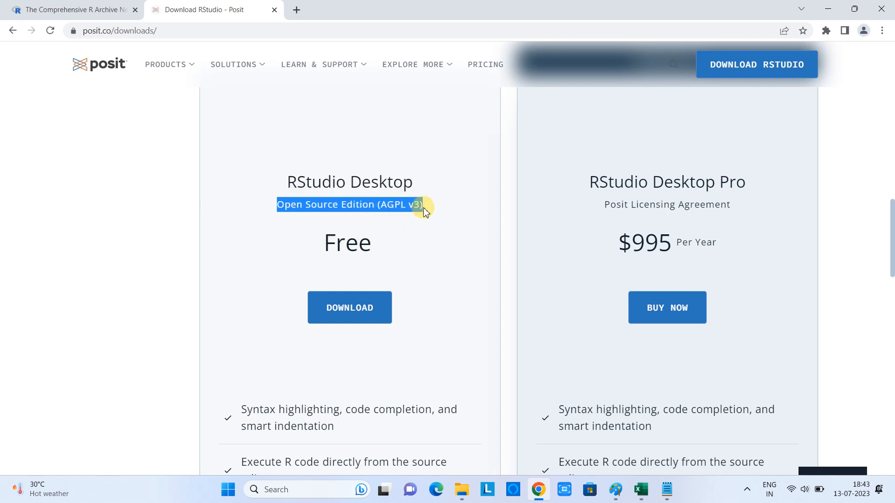
- Review the feature list of the open source RStudio Desktop edition
scroll(363, 127, "down", 2)
scroll(360, 135, "down", 2)
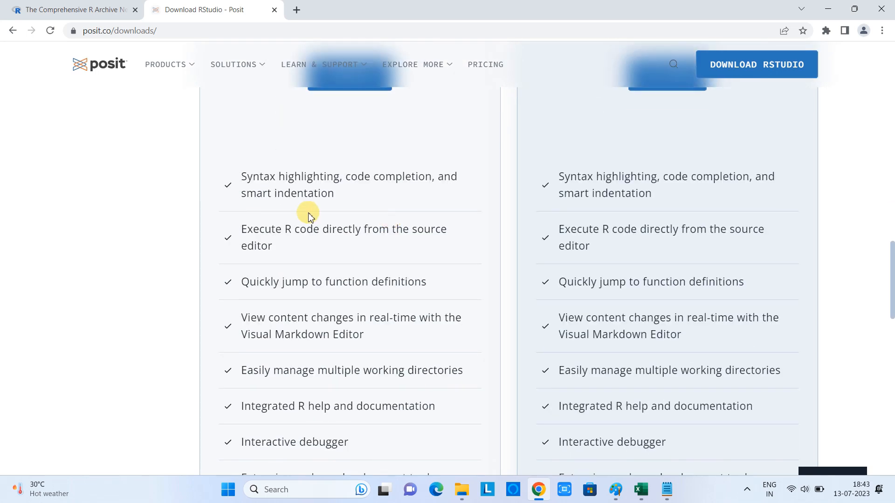
left_click_drag(240, 176, 379, 256)
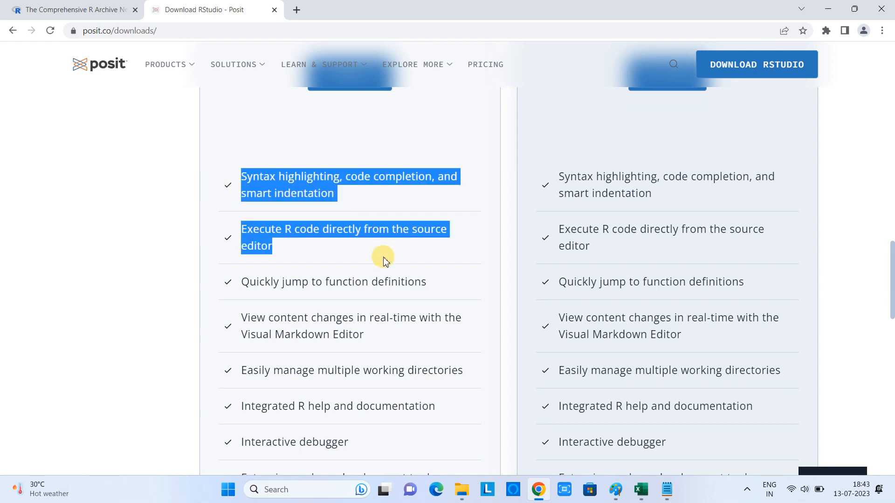
scroll(393, 274, "down", 2)
left_click_drag(241, 171, 455, 365)
- Choose the free RStudio Desktop edition and download RStudio Desktop for Windows from its Install RStudio section
scroll(356, 304, "up", 3)
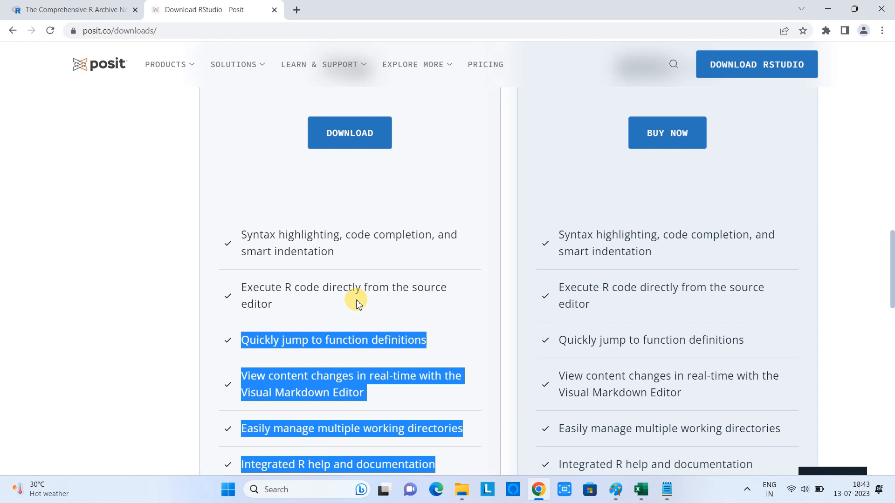
scroll(365, 208, "up", 1)
left_click(363, 197)
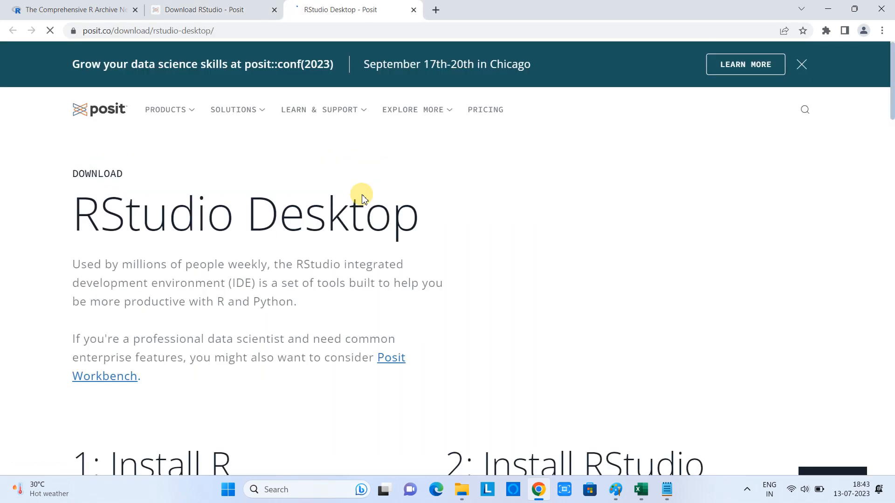
scroll(362, 195, "down", 5)
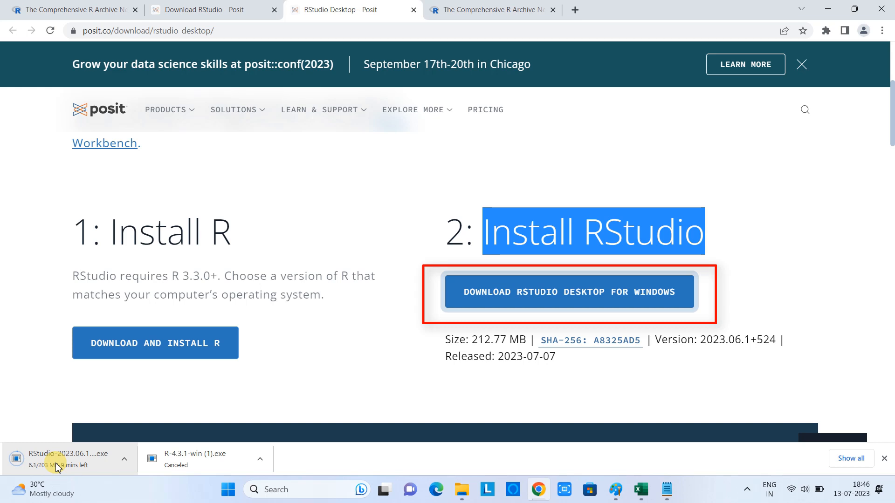
left_click(746, 490)
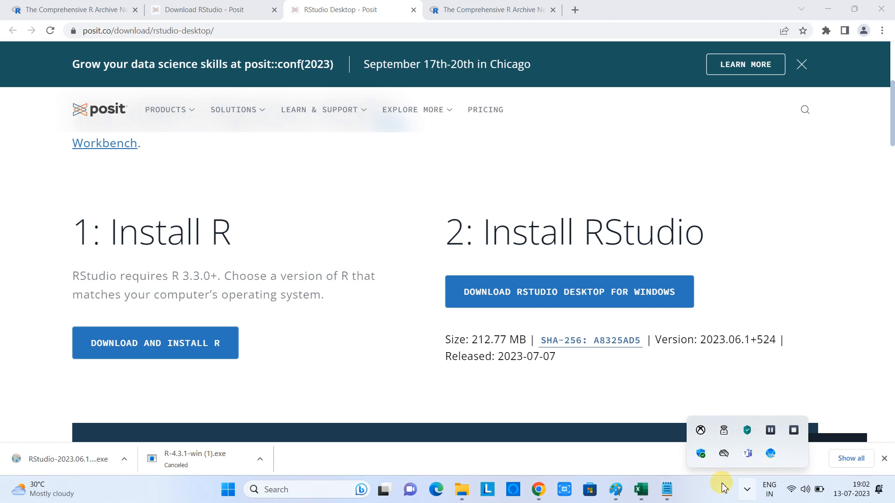
left_click(723, 485)
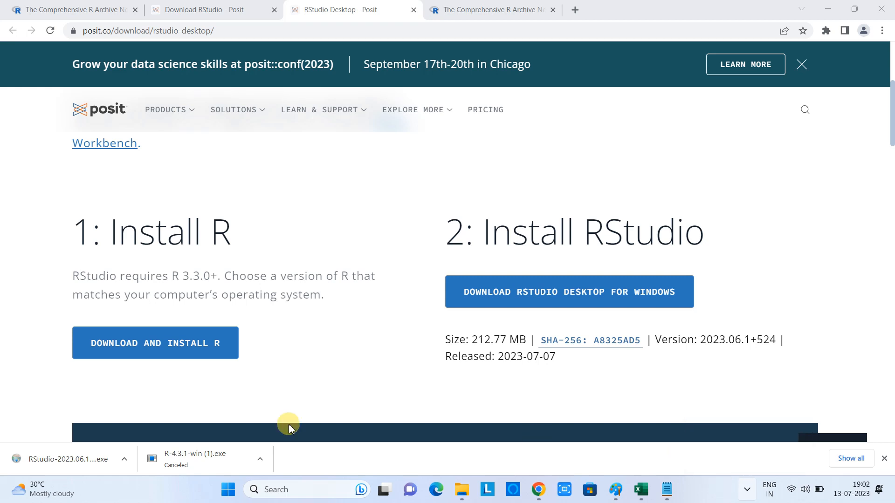
- Run the downloaded RStudio installer, allow it to make changes to the device and proceed past the welcome page
left_click(74, 459)
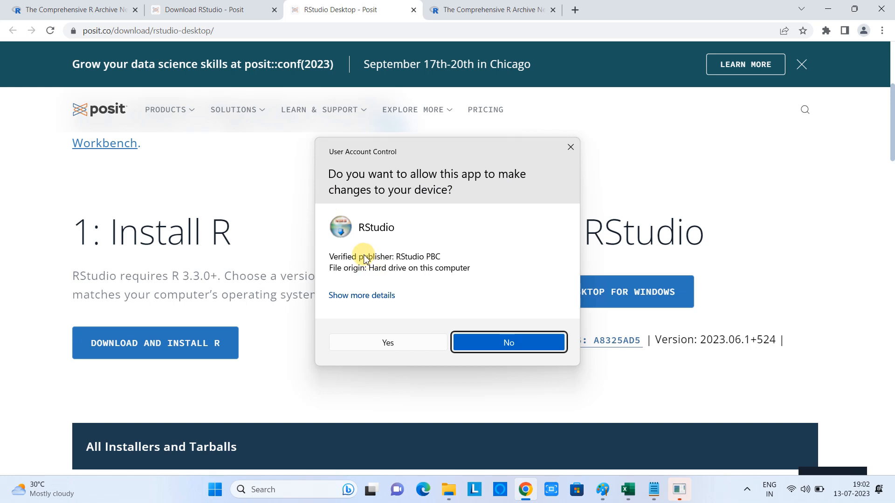
left_click(405, 343)
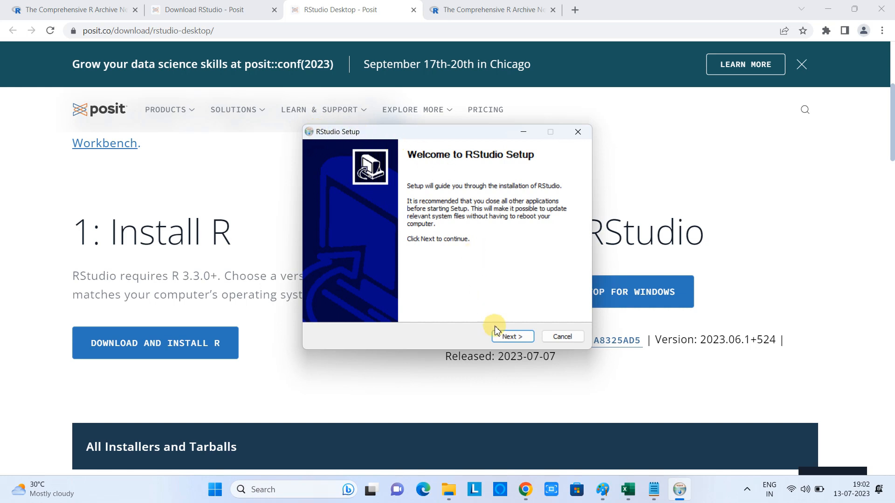
left_click(512, 336)
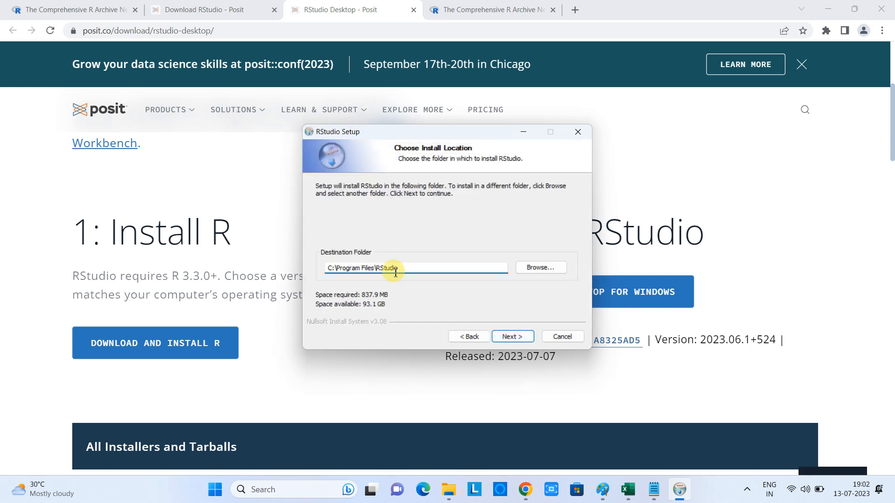
- Keep the destination folder C:\Program Files\RStudio and the Start Menu folder RStudio, and start the installation
left_click(379, 267)
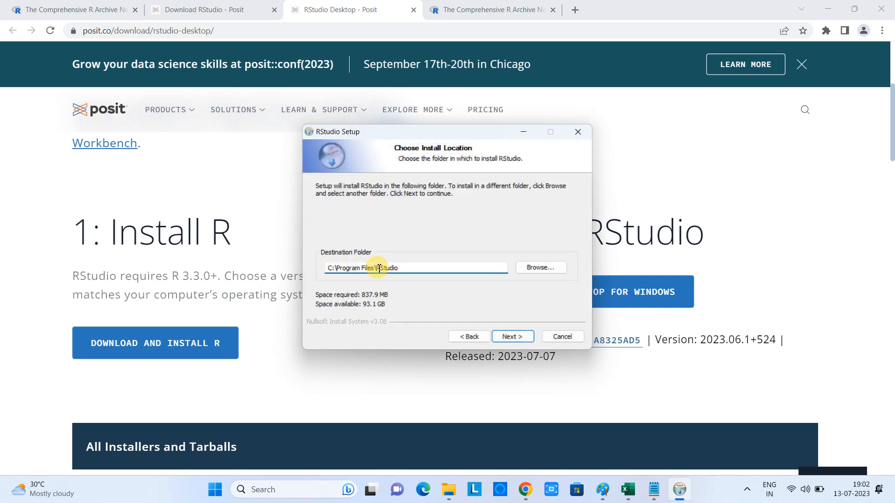
double_click(383, 268)
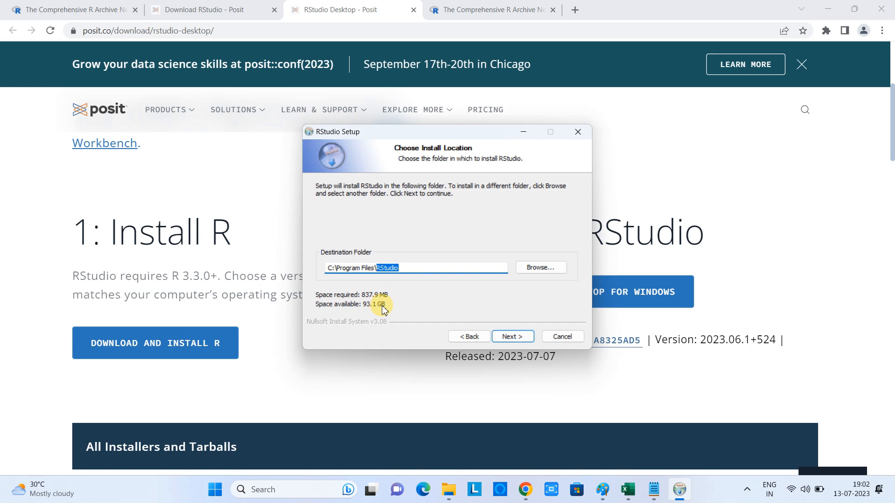
left_click(511, 336)
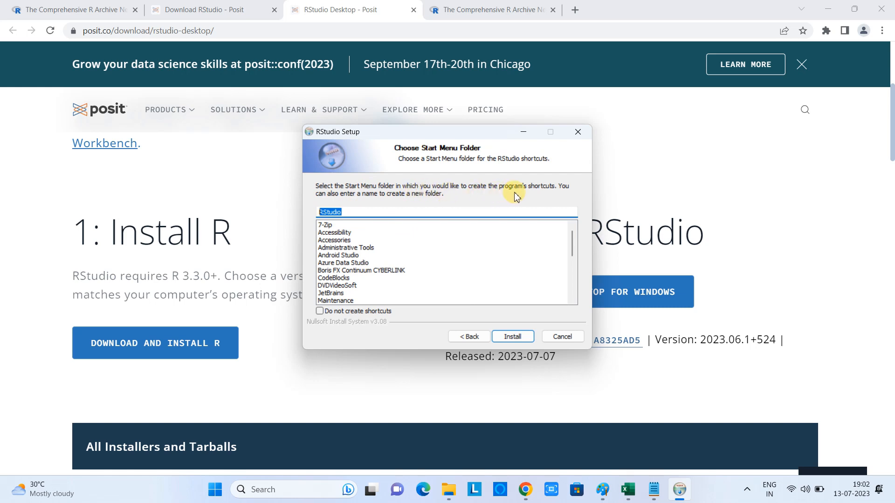
left_click_drag(357, 215, 321, 216)
left_click(513, 336)
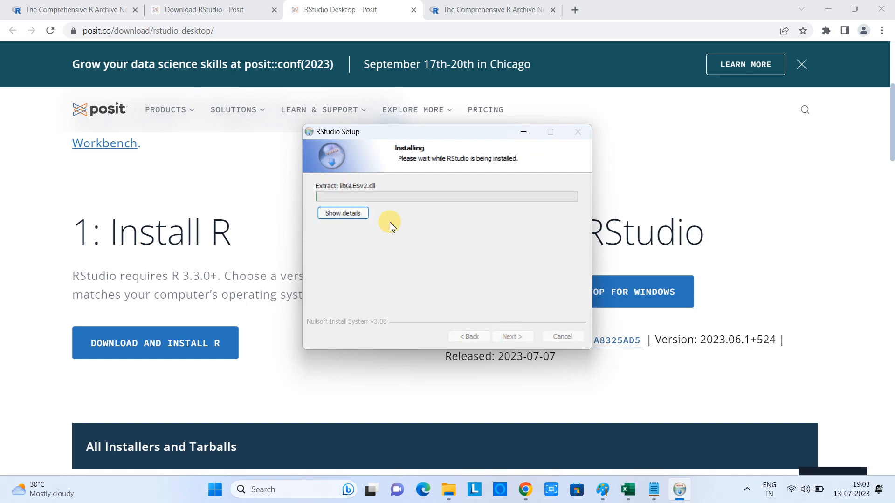
- Wait for the RStudio installation to complete and finish the setup wizard
left_click_drag(409, 134, 393, 155)
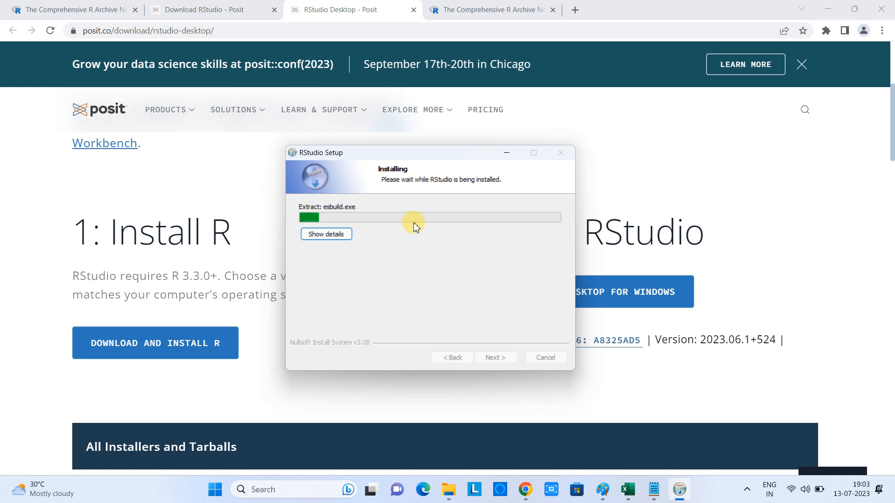
left_click(747, 490)
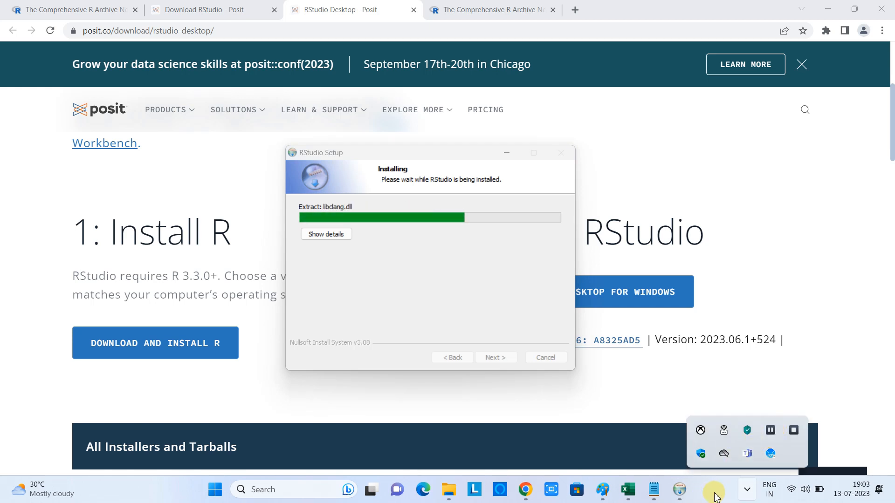
left_click(555, 281)
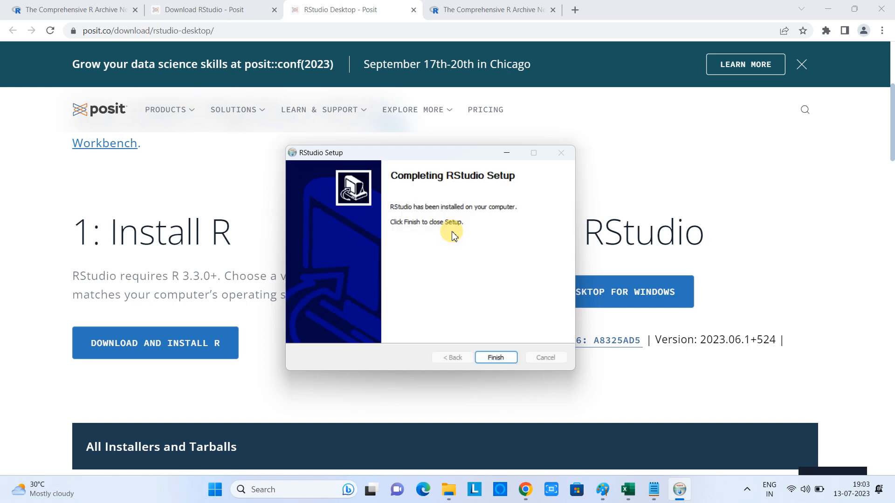
left_click(510, 358)
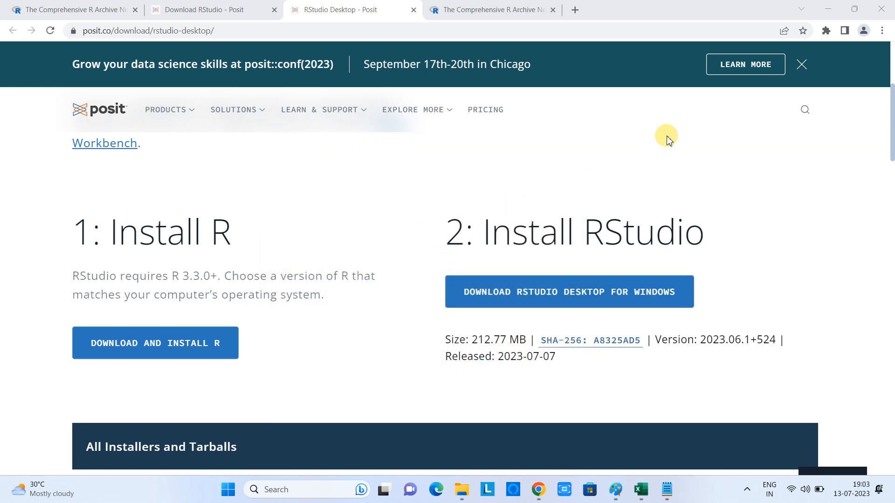
- Search Windows for R studio, launch RStudio with the machine's default 64-bit version of R and dismiss the crash reporting request
left_click(284, 487)
type("R s")
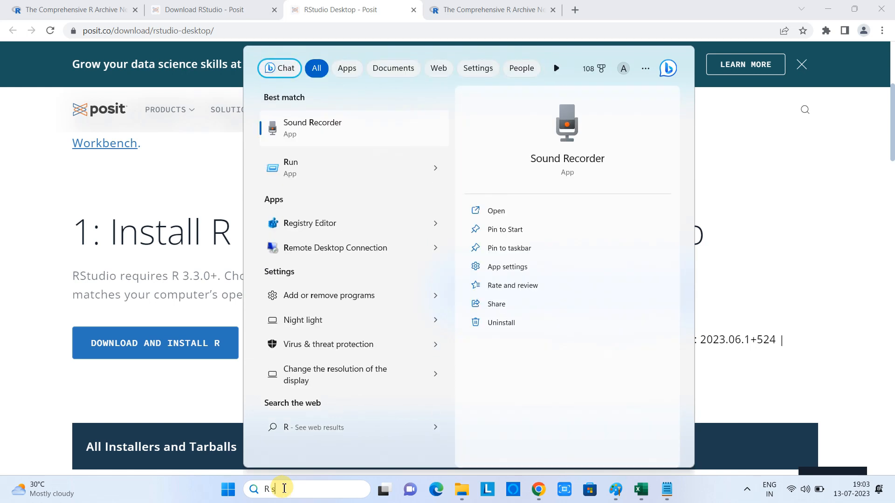
type("tudio")
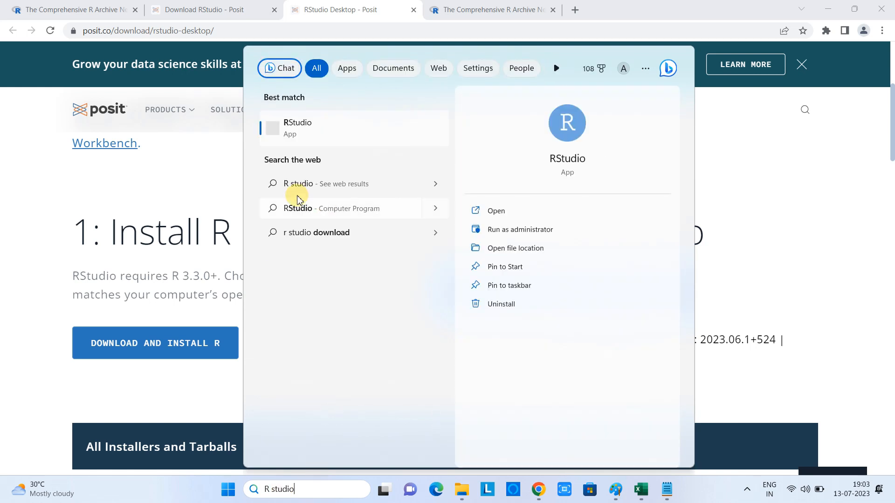
left_click(298, 129)
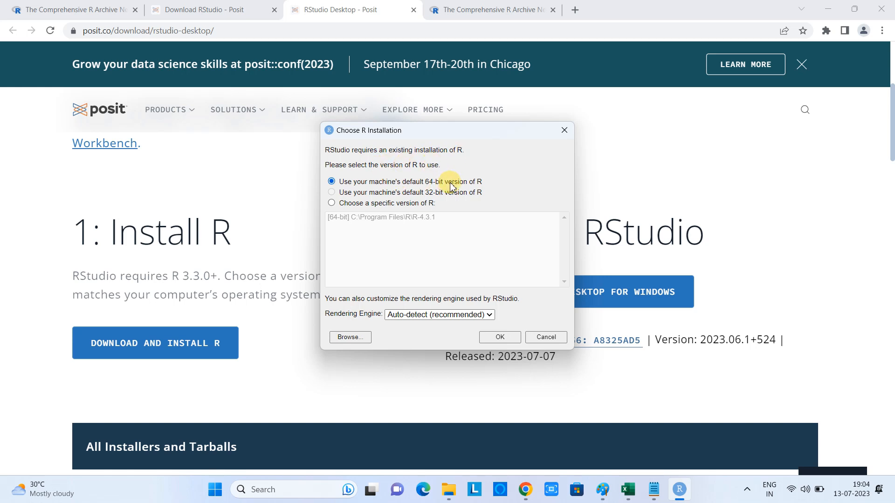
left_click(505, 336)
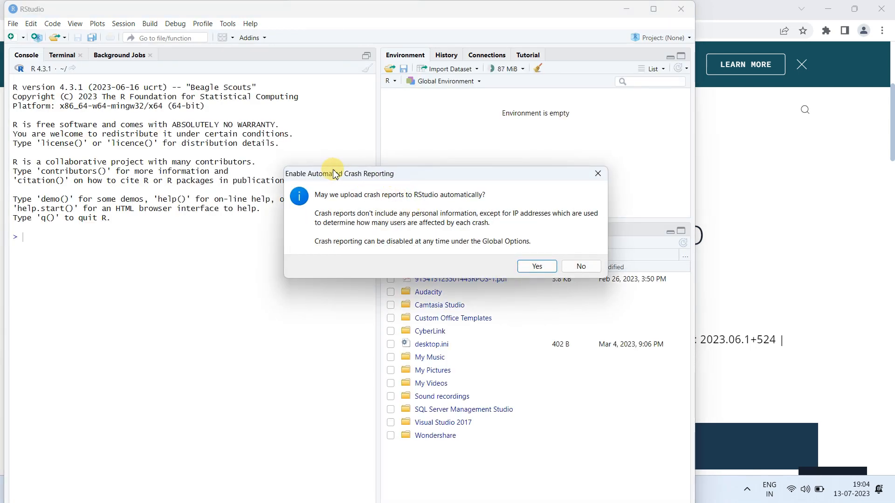
key("Escape")
- View the Terminal and Background Jobs, return to the Console and maximize the RStudio window
left_click(63, 55)
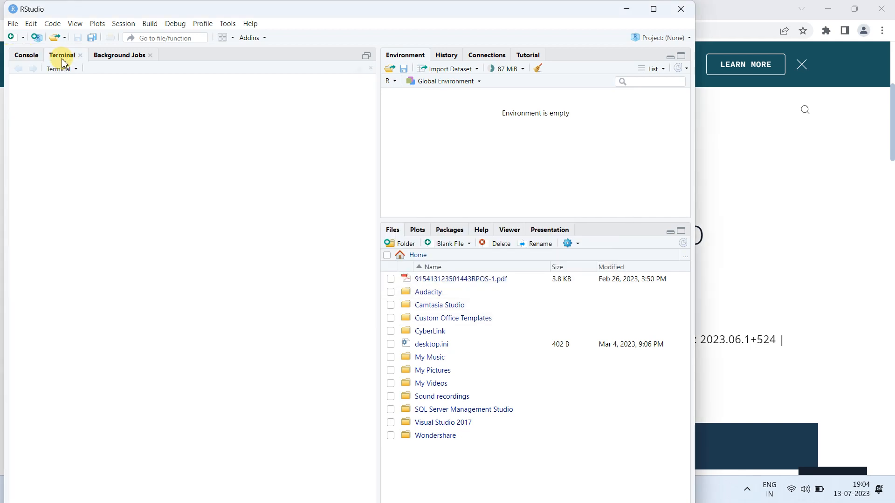
left_click(119, 56)
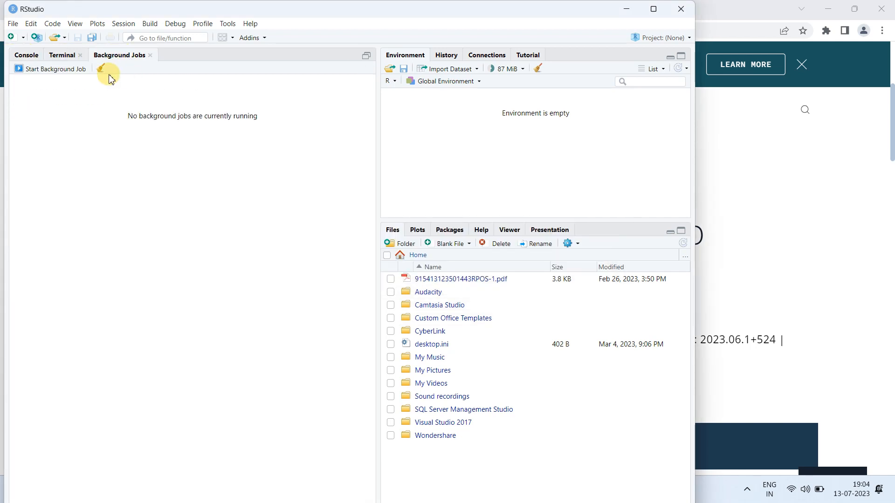
left_click(70, 58)
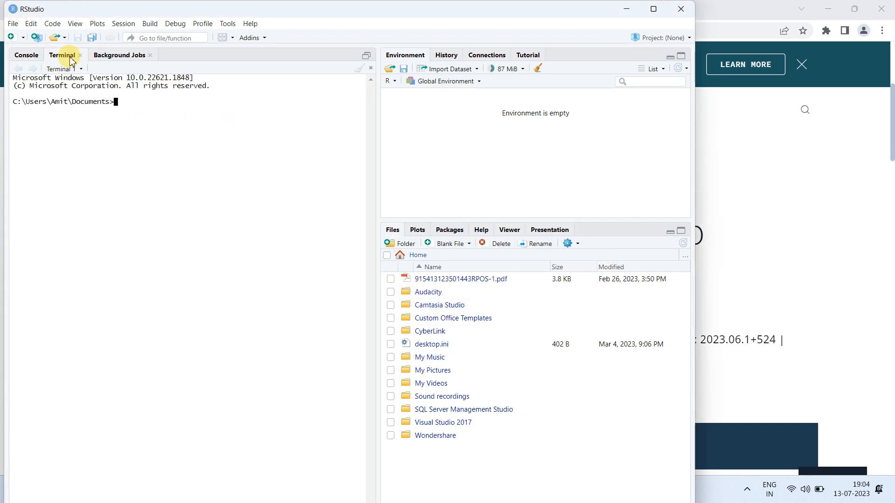
left_click(28, 56)
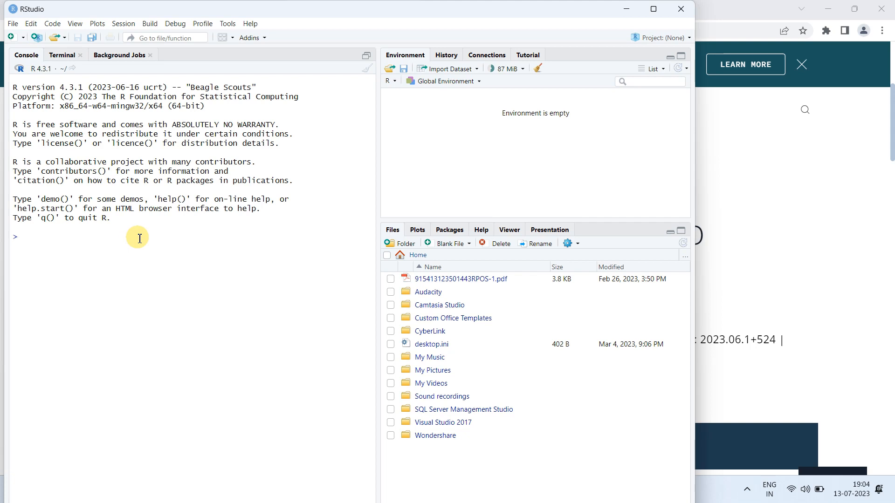
left_click(654, 10)
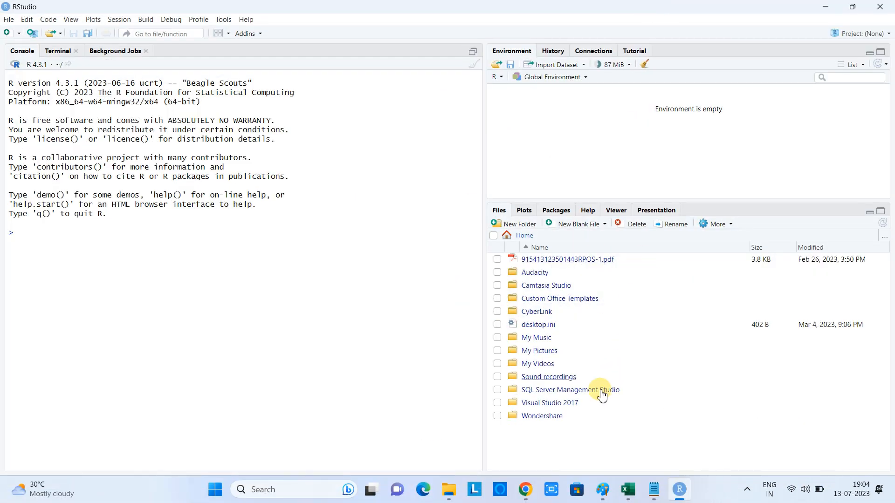